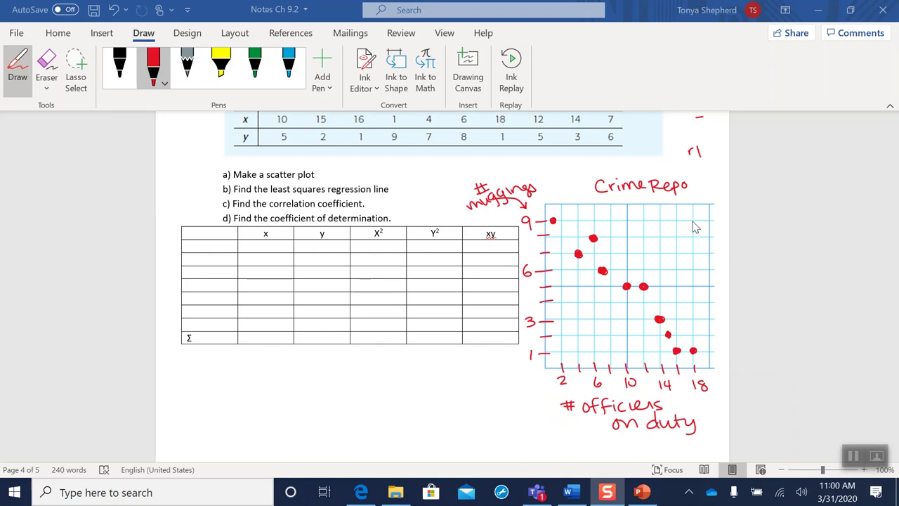
Finish the 'Crime Report' title above the graph in red ink and tick off part a).
drag(693, 183, 700, 191)
drag(695, 182, 705, 181)
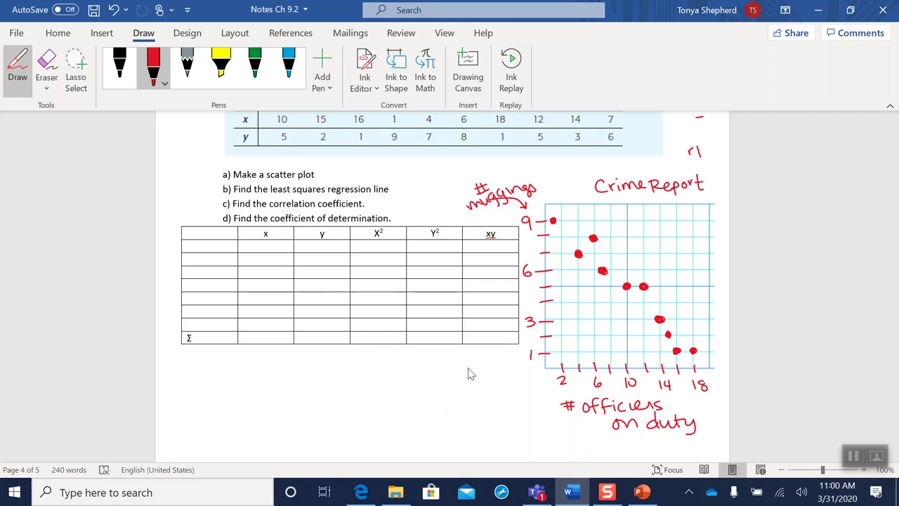
drag(211, 170, 231, 161)
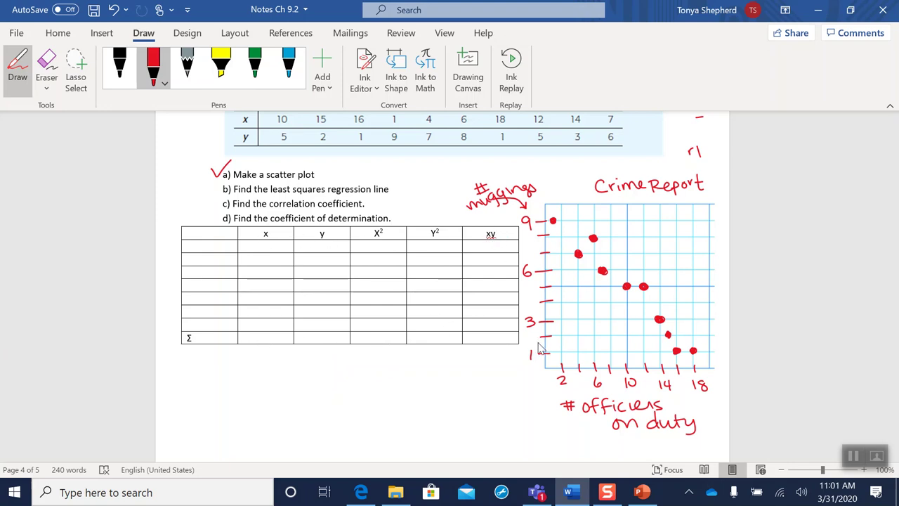
click(854, 457)
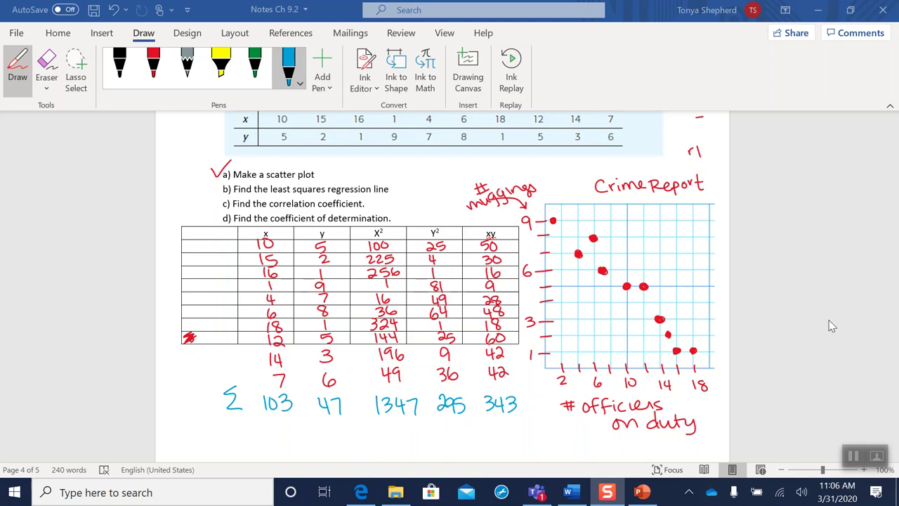
Scroll below the totals 103, 47, 1347, 295, 343 and choose the green pen.
scroll(830, 322, down, 5)
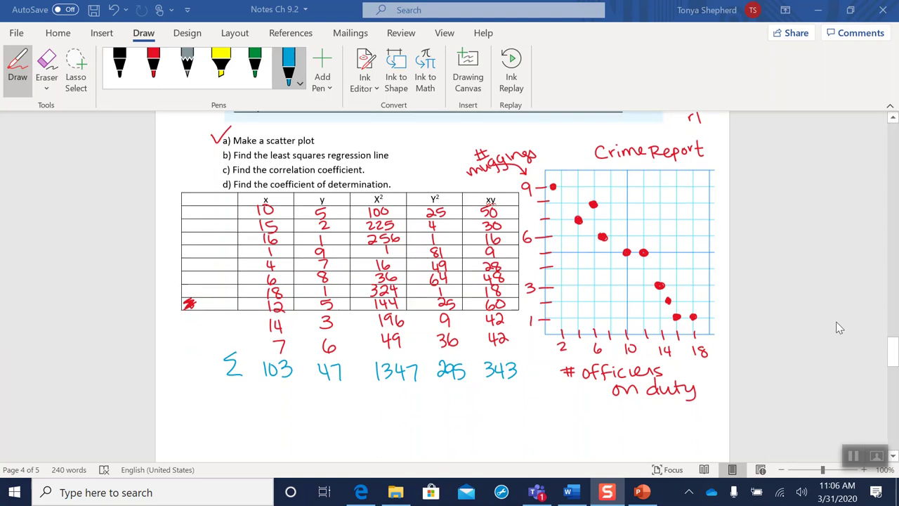
scroll(838, 323, down, 1)
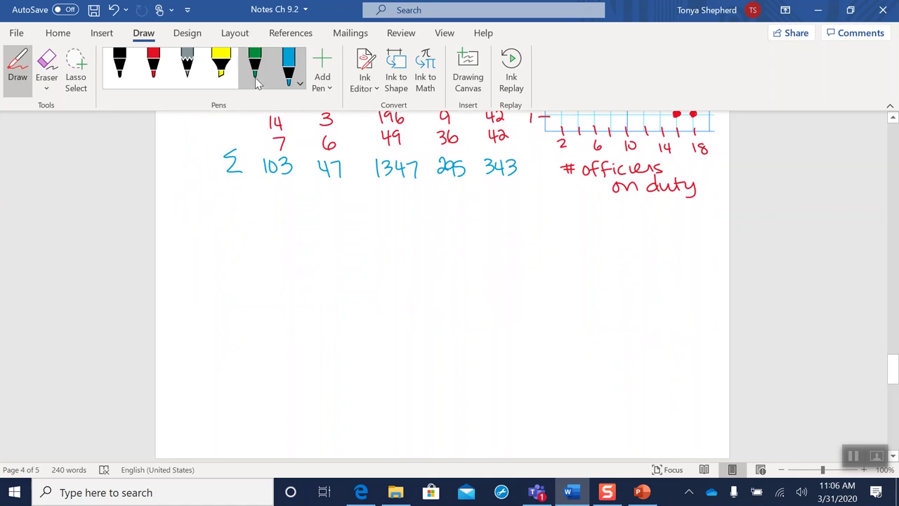
click(256, 63)
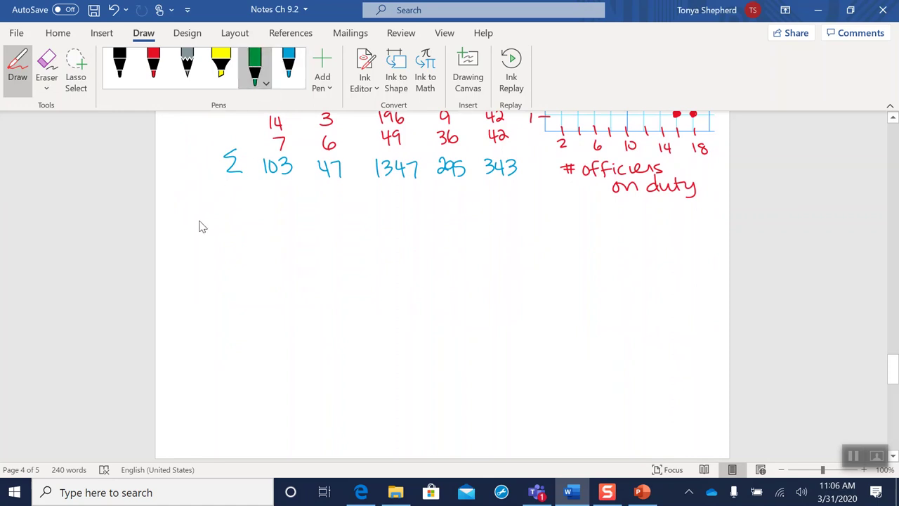
Label part b) below the totals with 'b =' and the note 'slope'.
mouse_move(198, 209)
mouse_down()
mouse_move(196, 229)
mouse_move(203, 219)
mouse_move(213, 228)
mouse_up()
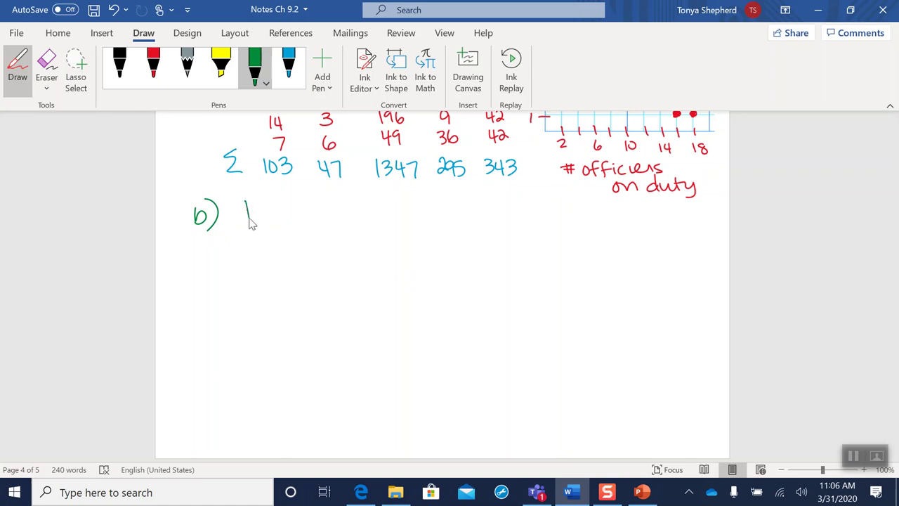
drag(247, 214, 280, 206)
mouse_move(265, 213)
mouse_down()
mouse_move(279, 213)
mouse_move(227, 239)
mouse_up()
mouse_move(237, 227)
mouse_down()
mouse_move(238, 239)
mouse_move(266, 235)
mouse_up()
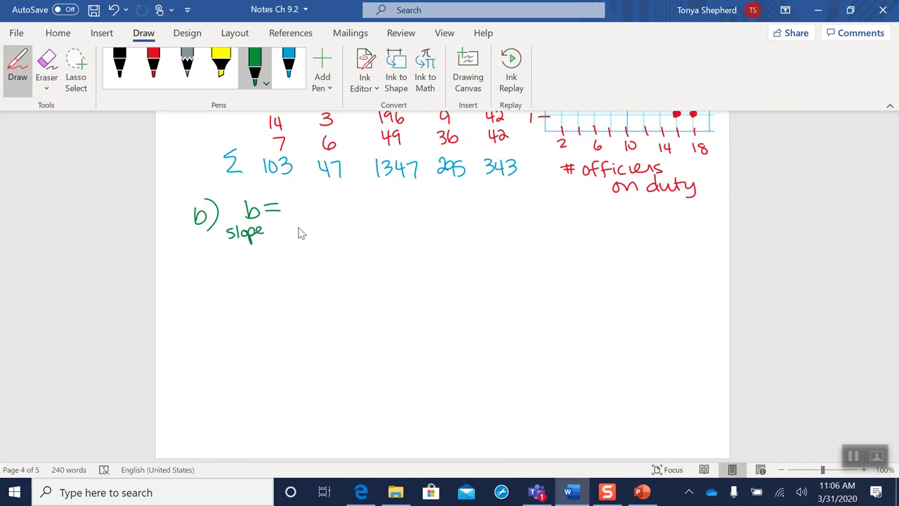
scroll(298, 216, up, 4)
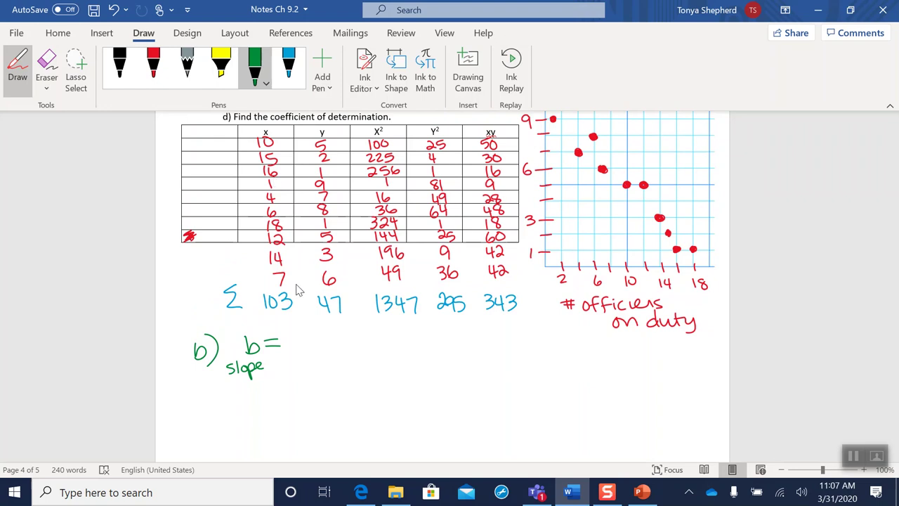
Write the slope numerator 10(343) − 103(47) over a fraction bar.
mouse_move(291, 336)
mouse_down()
mouse_move(292, 347)
mouse_move(305, 338)
mouse_up()
mouse_move(320, 334)
mouse_down()
mouse_move(317, 349)
mouse_move(371, 341)
mouse_move(383, 350)
mouse_move(395, 335)
mouse_up()
mouse_move(403, 335)
mouse_down()
mouse_move(404, 347)
mouse_move(437, 348)
mouse_up()
drag(445, 333, 446, 348)
drag(290, 352, 448, 351)
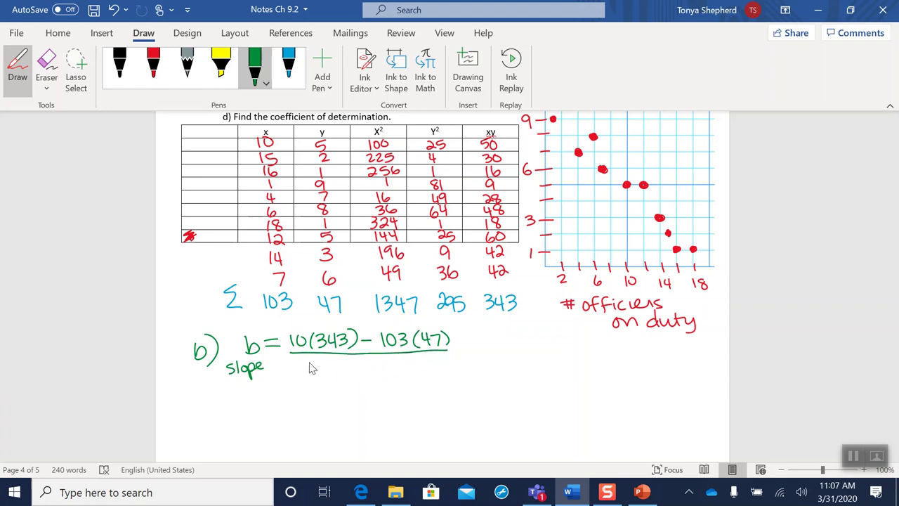
Write the denominator 10(1347) − (103)² and begin 'a' underneath.
mouse_move(310, 361)
mouse_down()
mouse_move(310, 372)
mouse_move(318, 361)
mouse_up()
mouse_move(328, 359)
mouse_down()
mouse_move(350, 361)
mouse_move(384, 365)
mouse_up()
mouse_move(395, 358)
mouse_down()
mouse_move(416, 367)
mouse_move(419, 360)
mouse_move(418, 370)
mouse_move(426, 359)
mouse_move(427, 371)
mouse_move(436, 357)
mouse_move(469, 351)
mouse_up()
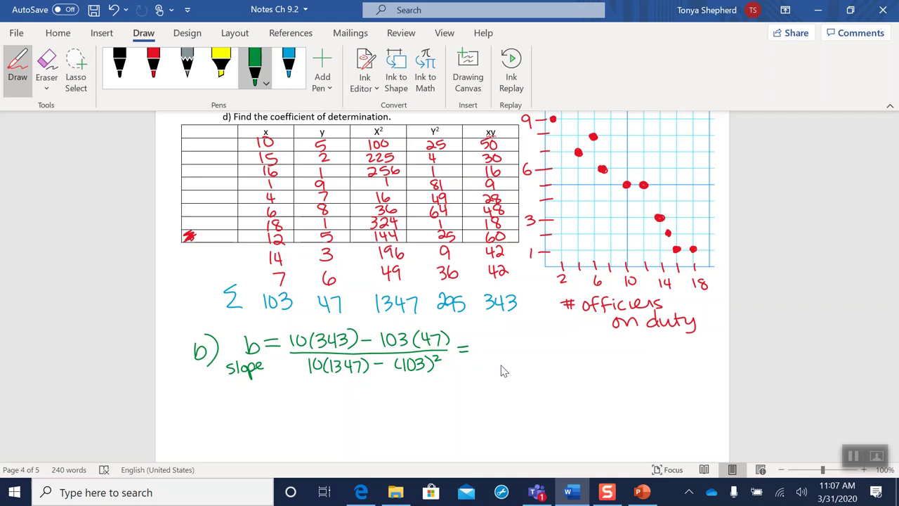
click(856, 458)
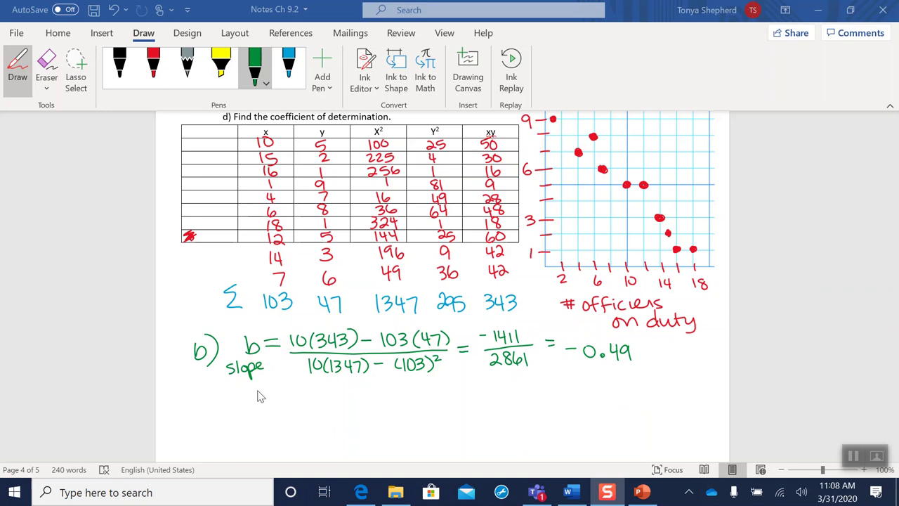
drag(264, 392, 267, 407)
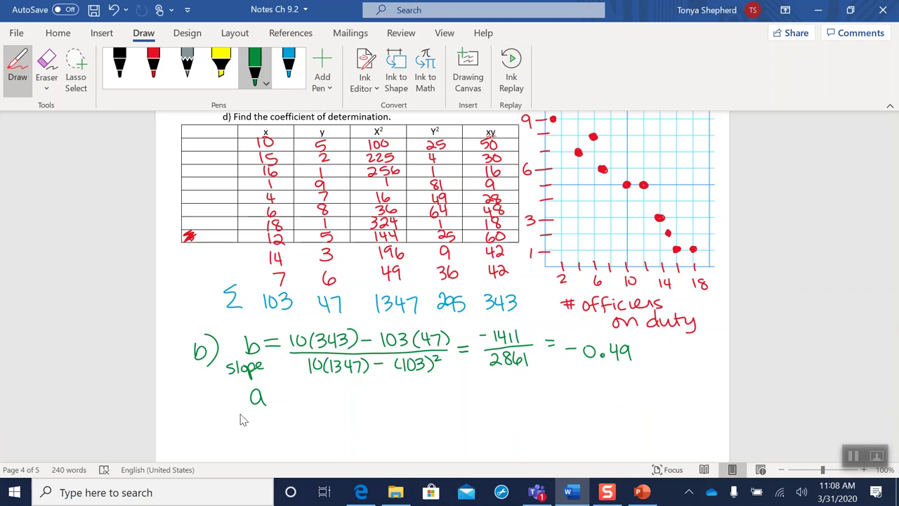
Complete the green line 'a (y-int) =' below the slope.
drag(240, 411, 244, 419)
mouse_move(250, 410)
mouse_down()
mouse_move(242, 425)
mouse_move(259, 420)
mouse_up()
drag(262, 412, 273, 419)
drag(269, 411, 290, 400)
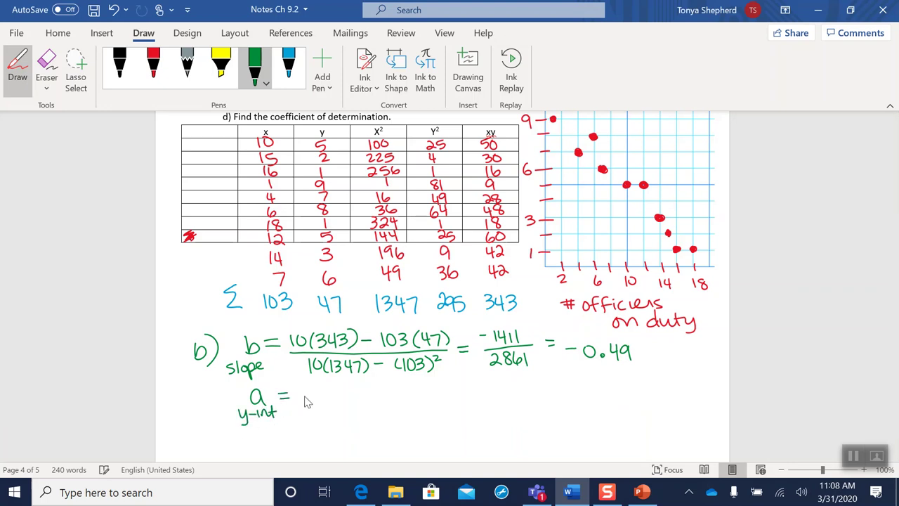
In light-blue ink, write x̄ = 103/10 = 10.3 and ȳ = 47/10 = 4.7 beside the table.
click(288, 67)
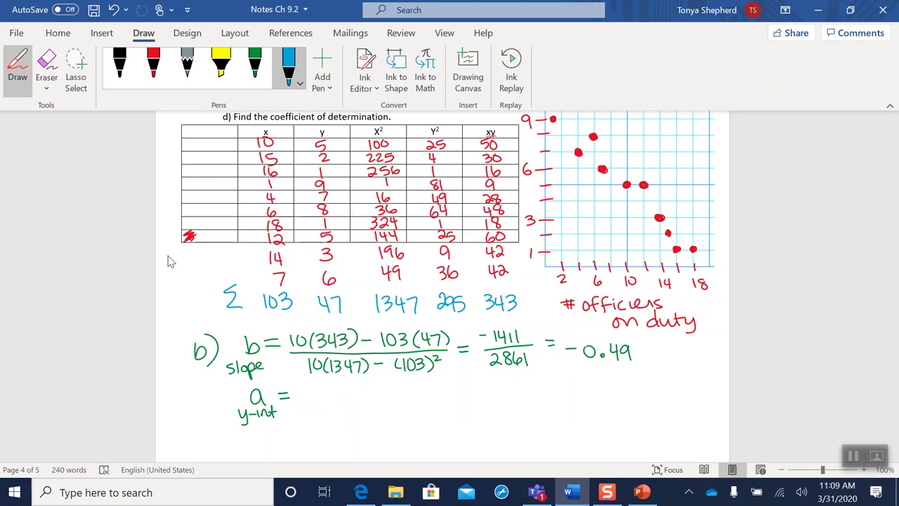
mouse_move(165, 251)
mouse_down()
mouse_move(175, 266)
mouse_move(164, 265)
mouse_move(173, 247)
mouse_move(186, 261)
mouse_up()
mouse_move(192, 248)
mouse_down()
mouse_move(192, 261)
mouse_move(199, 249)
mouse_move(209, 254)
mouse_move(206, 263)
mouse_move(222, 260)
mouse_up()
mouse_move(233, 250)
mouse_down()
mouse_move(233, 264)
mouse_move(249, 257)
mouse_up()
mouse_move(166, 280)
mouse_down()
mouse_move(170, 293)
mouse_move(172, 272)
mouse_move(206, 285)
mouse_move(198, 296)
mouse_move(219, 277)
mouse_move(247, 275)
mouse_up()
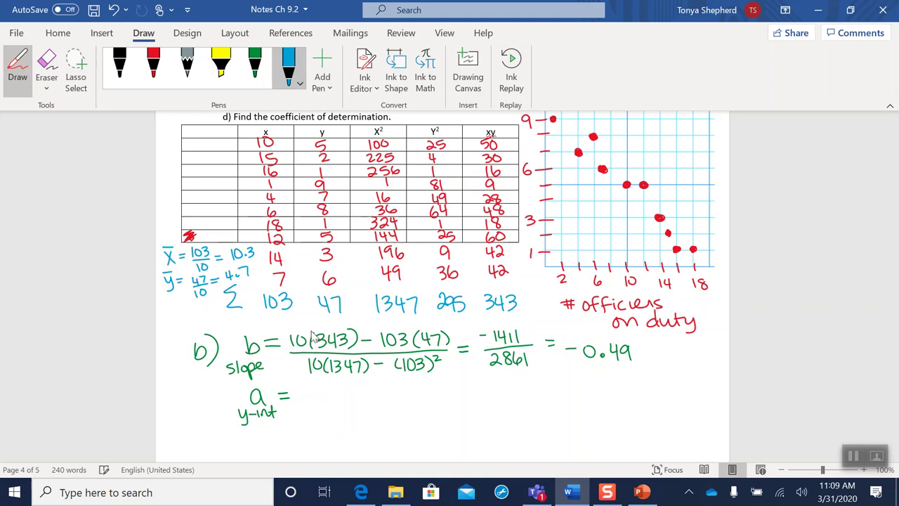
click(255, 67)
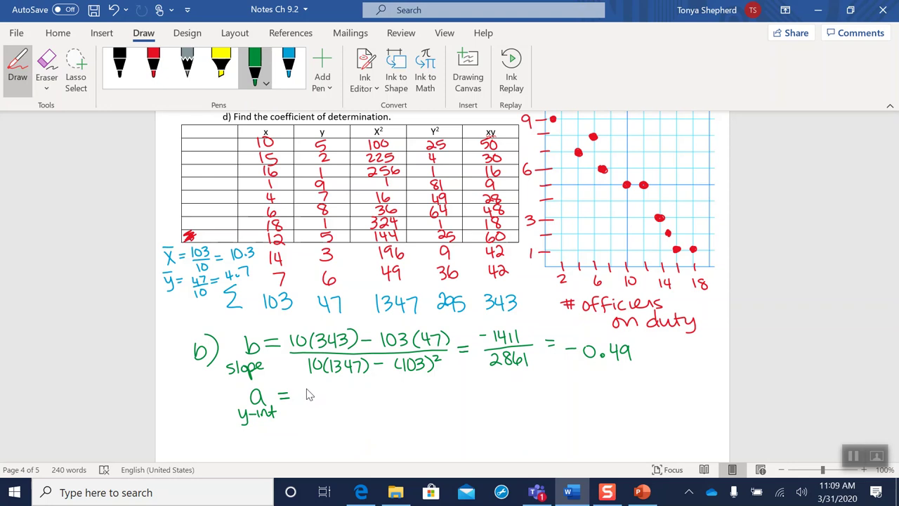
Write 4.7 − (−0.49)(10.3) after 'a ='.
drag(309, 389, 322, 399)
mouse_move(317, 389)
mouse_down()
mouse_move(317, 405)
mouse_move(338, 404)
mouse_up()
click(328, 401)
mouse_move(373, 386)
mouse_down()
mouse_move(371, 409)
mouse_move(386, 395)
mouse_up()
mouse_move(391, 389)
mouse_down()
mouse_move(424, 391)
mouse_move(430, 406)
mouse_move(431, 384)
mouse_move(439, 406)
mouse_move(458, 404)
mouse_move(463, 391)
mouse_move(516, 399)
mouse_up()
click(409, 401)
click(485, 405)
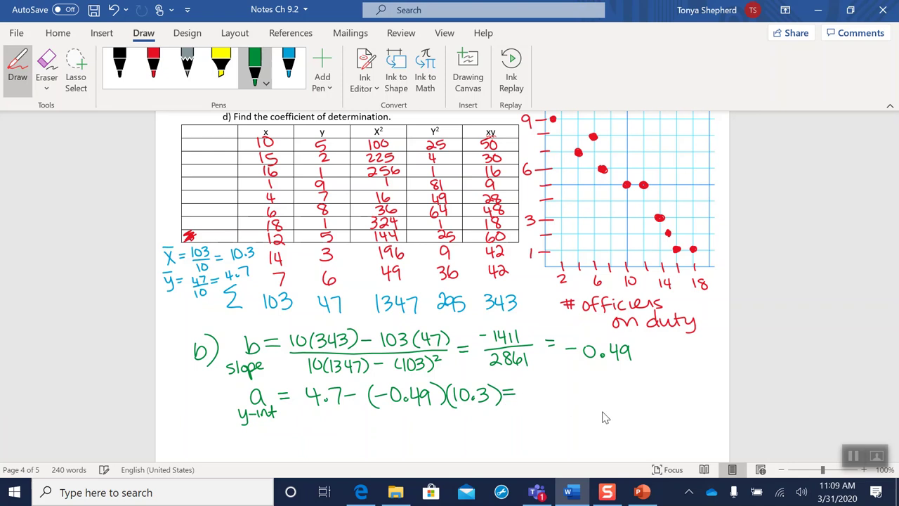
Finish the intercept line with the result 9.75.
click(862, 457)
mouse_move(538, 387)
mouse_down()
mouse_move(530, 394)
mouse_move(538, 406)
mouse_move(560, 401)
mouse_move(572, 384)
mouse_up()
click(546, 399)
scroll(587, 404, up, 2)
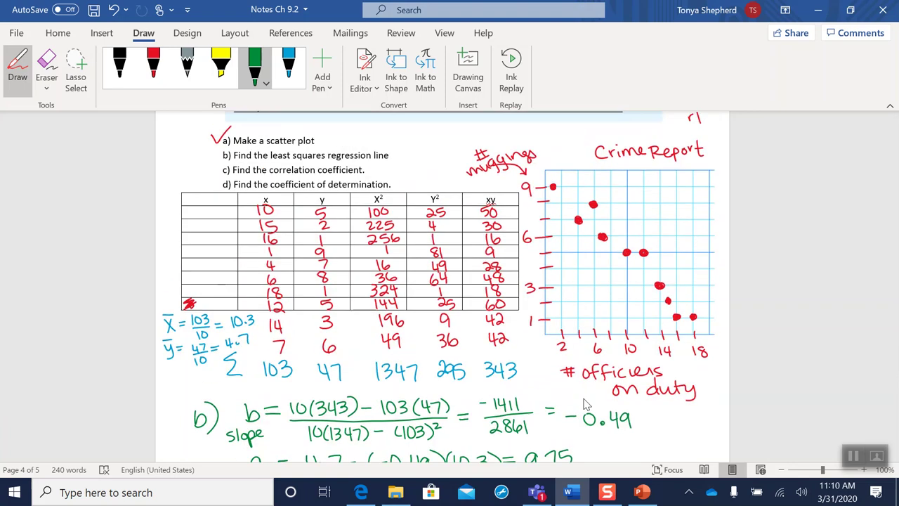
Write 'ŷ =' in green below the a = 9.75 line.
scroll(587, 406, down, 5)
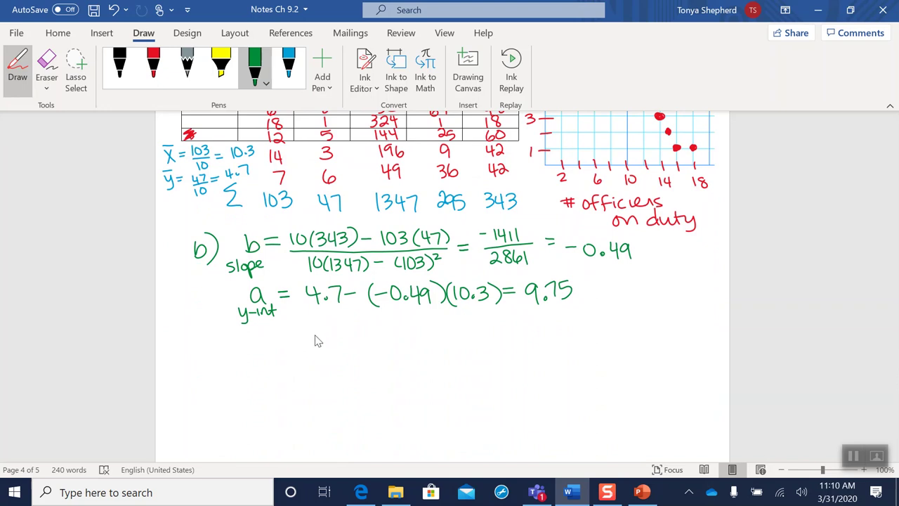
mouse_move(316, 333)
mouse_down()
mouse_move(326, 334)
mouse_move(322, 359)
mouse_move(321, 316)
mouse_move(350, 342)
mouse_move(394, 336)
mouse_move(389, 344)
mouse_up()
Complete ŷ = 9.75 − 0.49x and draw a green box around it.
click(381, 343)
drag(409, 327, 401, 343)
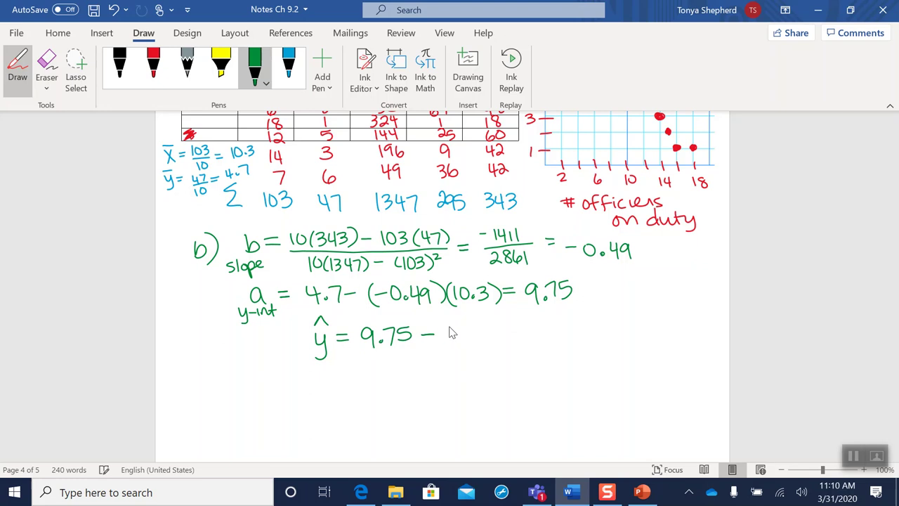
mouse_move(455, 327)
mouse_down()
mouse_move(480, 336)
mouse_move(477, 343)
mouse_move(483, 334)
mouse_move(484, 344)
mouse_move(510, 341)
mouse_move(497, 342)
mouse_up()
click(464, 340)
mouse_move(333, 310)
mouse_down()
mouse_move(290, 316)
mouse_move(298, 354)
mouse_move(527, 348)
mouse_move(512, 314)
mouse_move(326, 314)
mouse_up()
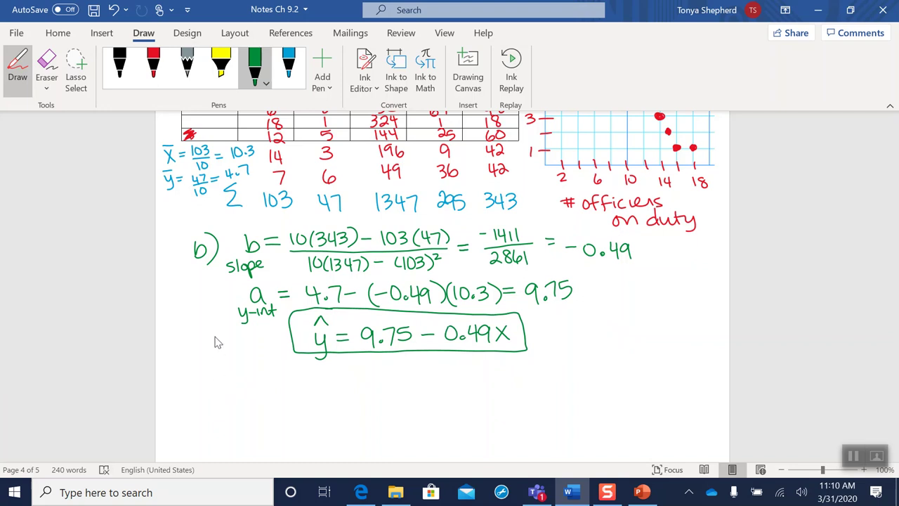
Check off question b and write 'c) r =' below the boxed equation.
scroll(216, 342, up, 6)
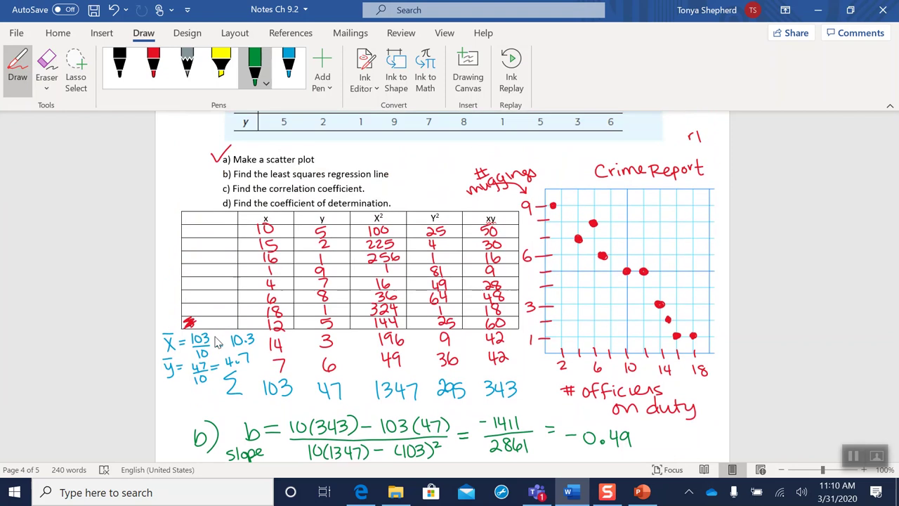
scroll(217, 342, down, 1)
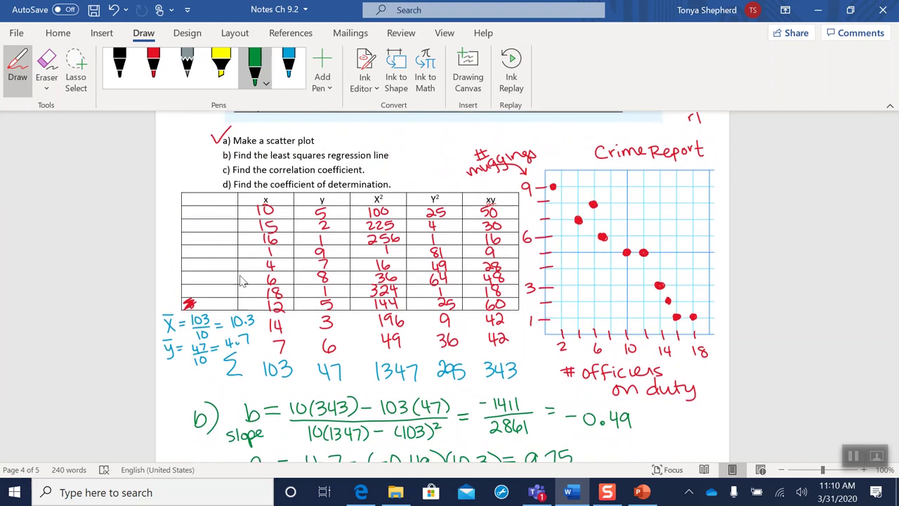
drag(215, 154, 232, 148)
scroll(266, 215, down, 6)
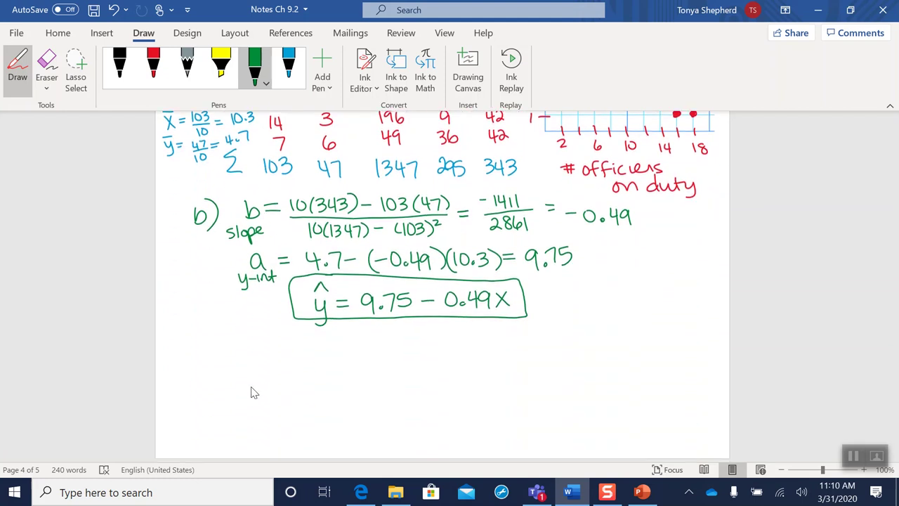
mouse_move(216, 334)
mouse_down()
mouse_move(221, 348)
mouse_move(271, 345)
mouse_up()
Write the r numerator 10(343) − (103)(47) over a fraction bar.
click(854, 454)
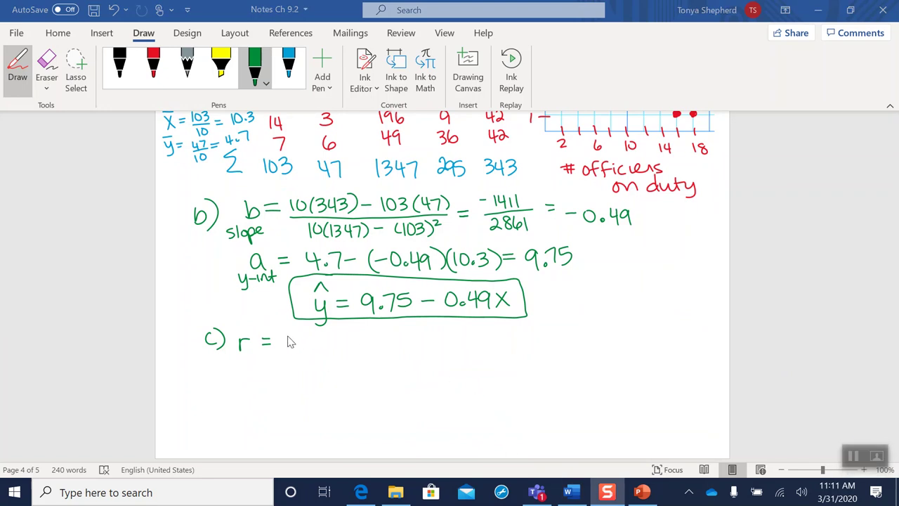
drag(288, 334, 287, 346)
mouse_move(295, 335)
mouse_down()
mouse_move(306, 350)
mouse_move(318, 340)
mouse_move(312, 348)
mouse_move(362, 340)
mouse_move(371, 349)
mouse_up()
mouse_move(379, 336)
mouse_down()
mouse_move(402, 347)
mouse_move(412, 335)
mouse_move(414, 345)
mouse_move(419, 334)
mouse_move(440, 346)
mouse_up()
drag(283, 352, 443, 351)
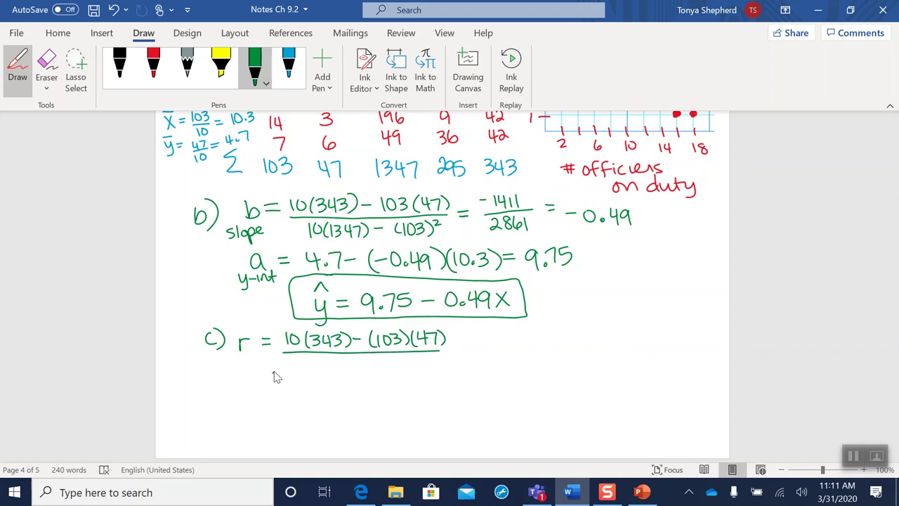
Write the first denominator root √(10(1347) − (103)²).
mouse_move(275, 373)
mouse_down()
mouse_move(285, 360)
mouse_move(345, 356)
mouse_up()
drag(288, 377, 290, 380)
mouse_move(301, 365)
mouse_down()
mouse_move(297, 378)
mouse_move(300, 365)
mouse_up()
mouse_move(311, 365)
mouse_down()
mouse_move(309, 378)
mouse_move(360, 371)
mouse_up()
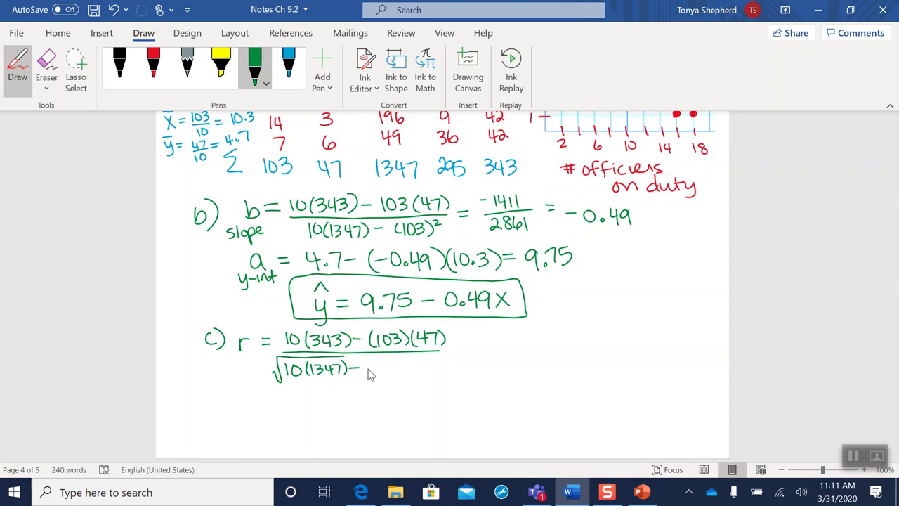
mouse_move(367, 363)
mouse_down()
mouse_move(366, 378)
mouse_move(382, 367)
mouse_move(389, 376)
mouse_up()
drag(341, 355, 358, 357)
Add the second root √(10(295) − (47)²), extend the bar, and write '='.
mouse_move(409, 371)
mouse_down()
mouse_move(417, 360)
mouse_move(496, 356)
mouse_up()
drag(444, 346, 513, 345)
mouse_move(425, 366)
mouse_down()
mouse_move(425, 377)
mouse_move(433, 367)
mouse_move(444, 379)
mouse_up()
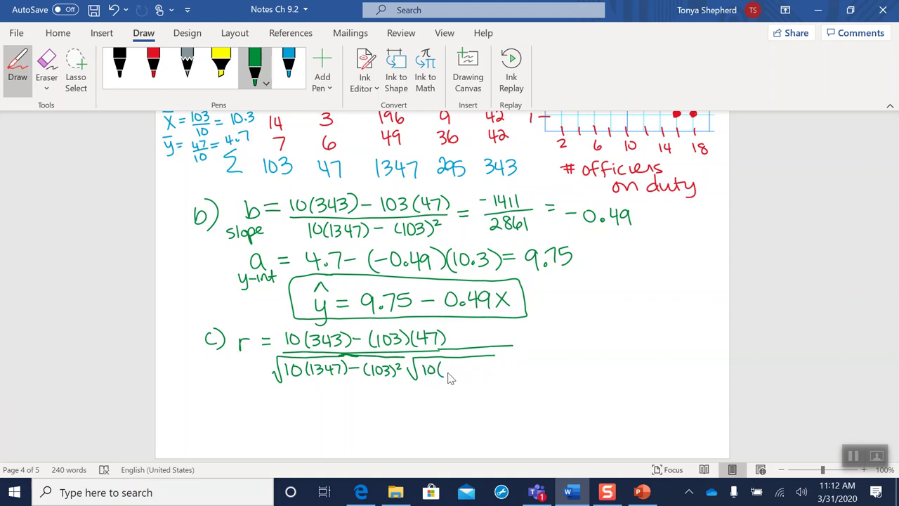
drag(451, 368, 458, 372)
drag(460, 373, 530, 370)
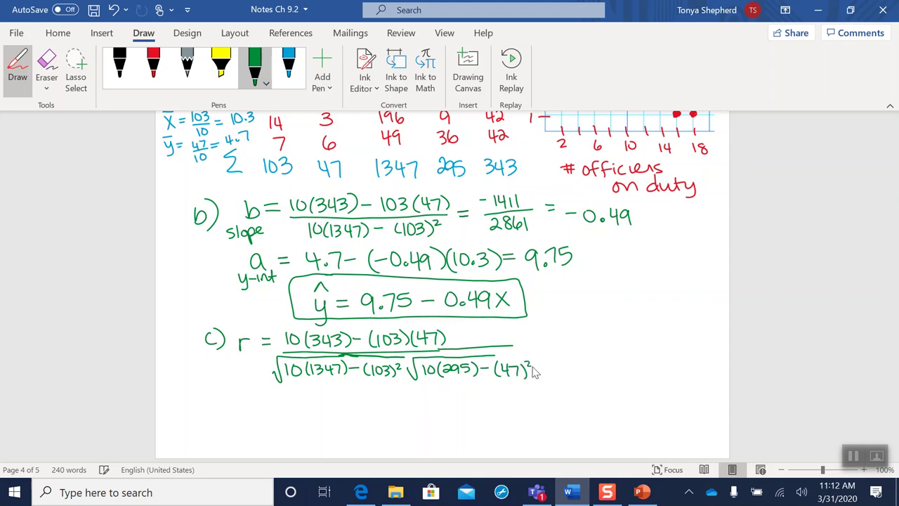
drag(422, 355, 538, 352)
mouse_move(545, 339)
mouse_down()
mouse_move(558, 345)
mouse_move(587, 328)
mouse_move(594, 338)
mouse_move(620, 340)
mouse_up()
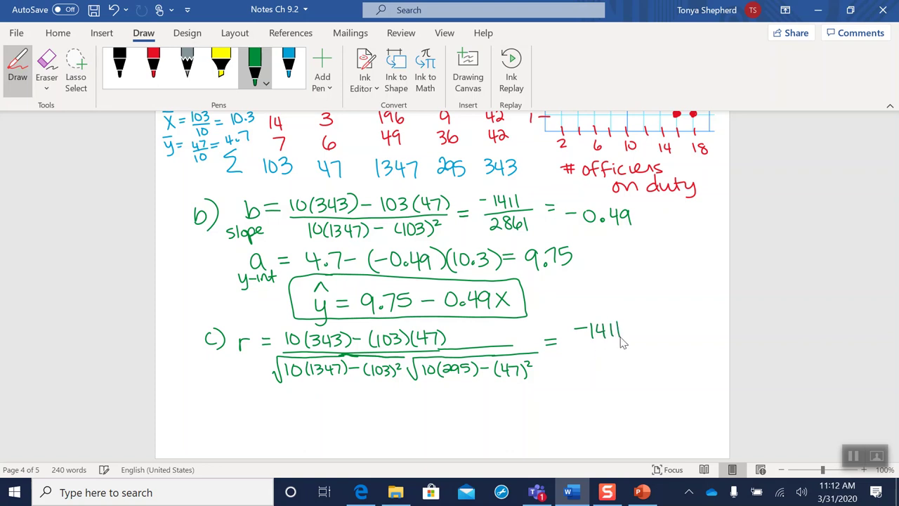
Write −1411 over √2861·√741, then note r = −0.969.
drag(567, 343, 716, 340)
mouse_move(568, 372)
mouse_down()
mouse_move(587, 352)
mouse_move(625, 349)
mouse_up()
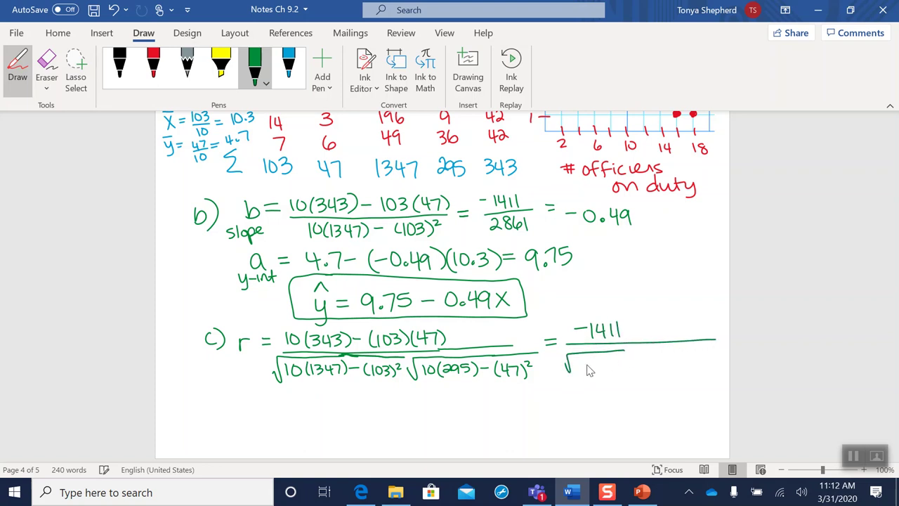
mouse_move(575, 361)
mouse_down()
mouse_move(586, 371)
mouse_move(599, 361)
mouse_move(604, 371)
mouse_up()
mouse_move(615, 357)
mouse_down()
mouse_move(643, 368)
mouse_move(644, 354)
mouse_move(704, 349)
mouse_up()
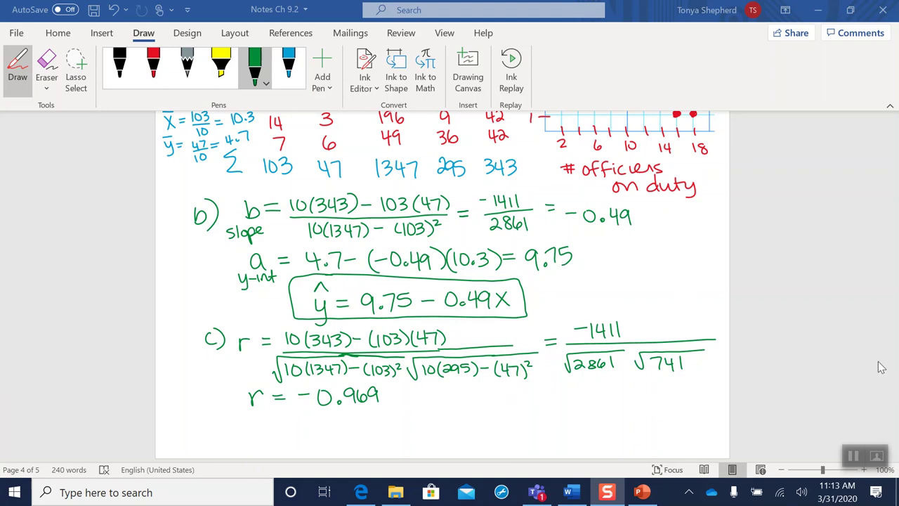
scroll(882, 366, up, 5)
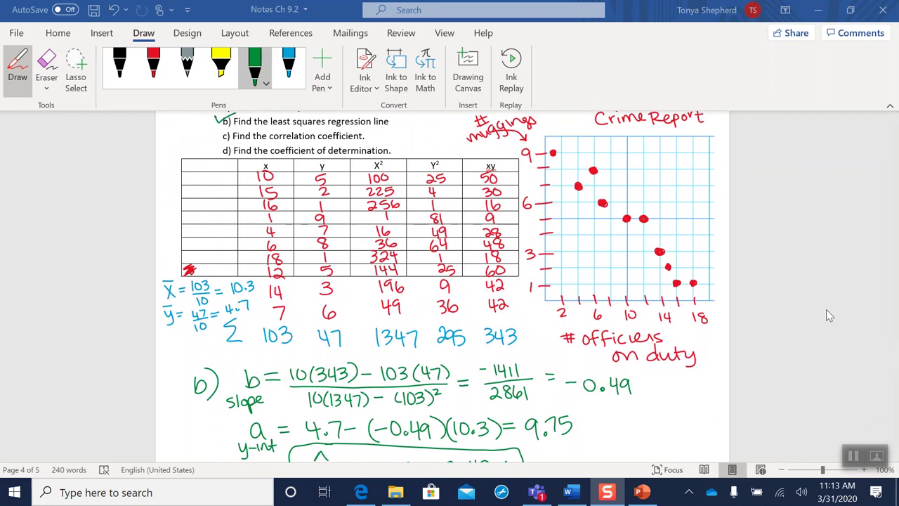
Below part c, ink in green 'd) r² = (−0.969)² = 0.939'.
scroll(826, 315, down, 3)
scroll(826, 314, down, 2)
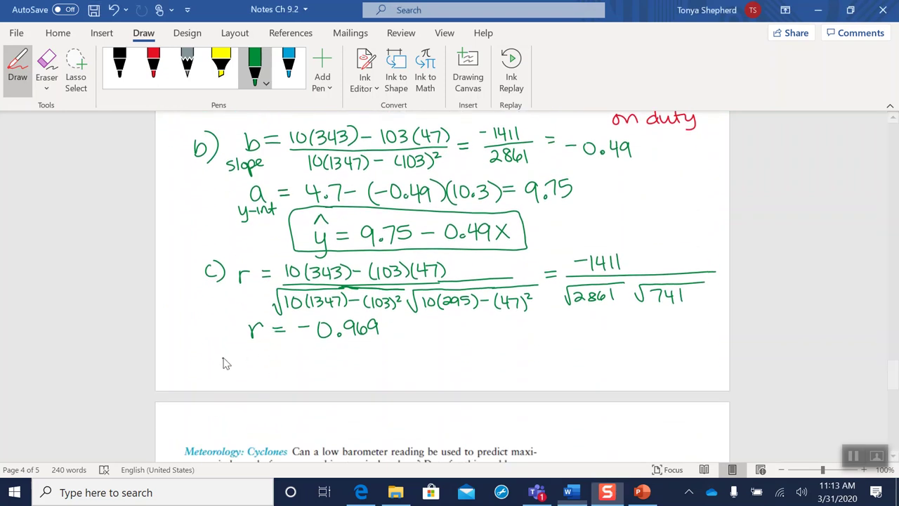
drag(223, 359, 224, 367)
mouse_move(232, 350)
mouse_down()
mouse_move(234, 367)
mouse_move(301, 357)
mouse_up()
mouse_move(289, 364)
mouse_down()
mouse_move(320, 375)
mouse_move(340, 358)
mouse_move(333, 369)
mouse_move(341, 357)
mouse_move(366, 369)
mouse_move(370, 357)
mouse_move(374, 369)
mouse_move(386, 353)
mouse_move(396, 369)
mouse_move(401, 343)
mouse_move(425, 362)
mouse_up()
click(353, 366)
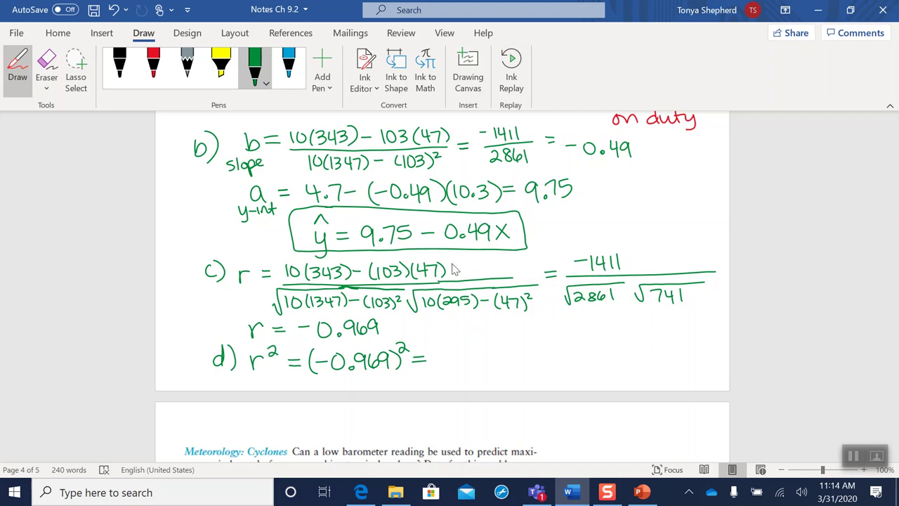
mouse_move(450, 348)
mouse_down()
mouse_move(476, 352)
mouse_move(489, 360)
mouse_move(493, 347)
mouse_move(521, 363)
mouse_up()
Finish 0.939 and begin the note '≈94% of the variation'.
click(472, 361)
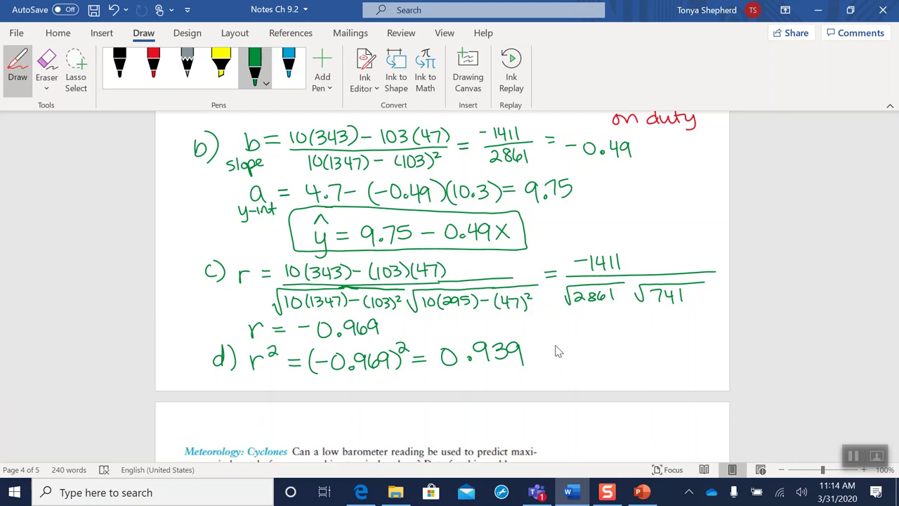
mouse_move(572, 345)
mouse_down()
mouse_move(614, 348)
mouse_move(620, 340)
mouse_move(618, 349)
mouse_move(645, 340)
mouse_move(649, 351)
mouse_up()
mouse_move(647, 342)
mouse_down()
mouse_move(667, 350)
mouse_move(673, 340)
mouse_up()
drag(675, 334, 690, 348)
drag(574, 355, 582, 355)
drag(591, 356, 626, 356)
Complete the note 'in y values is explained by variation…' and scroll down to the Cyclones problem.
drag(628, 357, 651, 362)
drag(656, 363, 673, 363)
mouse_move(674, 355)
mouse_down()
mouse_move(675, 375)
mouse_move(716, 362)
mouse_up()
drag(718, 356, 724, 359)
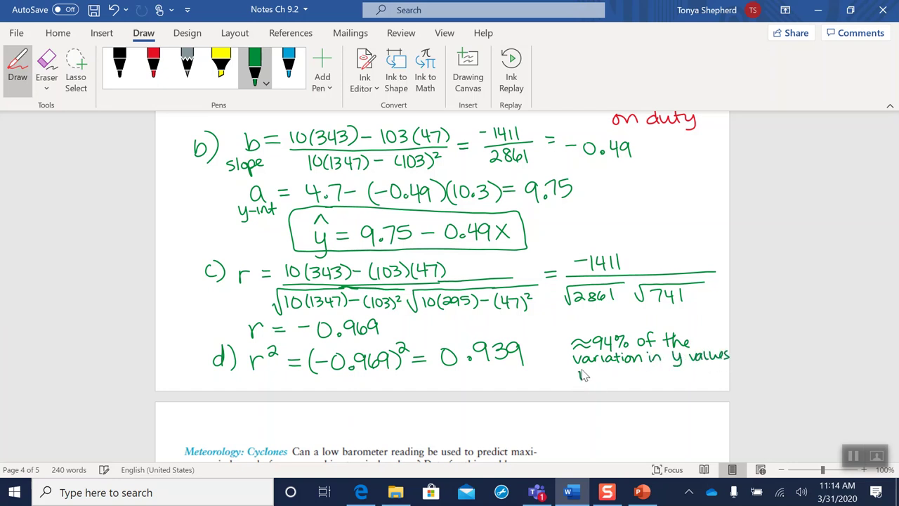
mouse_move(590, 371)
mouse_down()
mouse_move(631, 367)
mouse_move(642, 377)
mouse_move(675, 365)
mouse_move(698, 373)
mouse_move(699, 393)
mouse_up()
drag(609, 384, 669, 384)
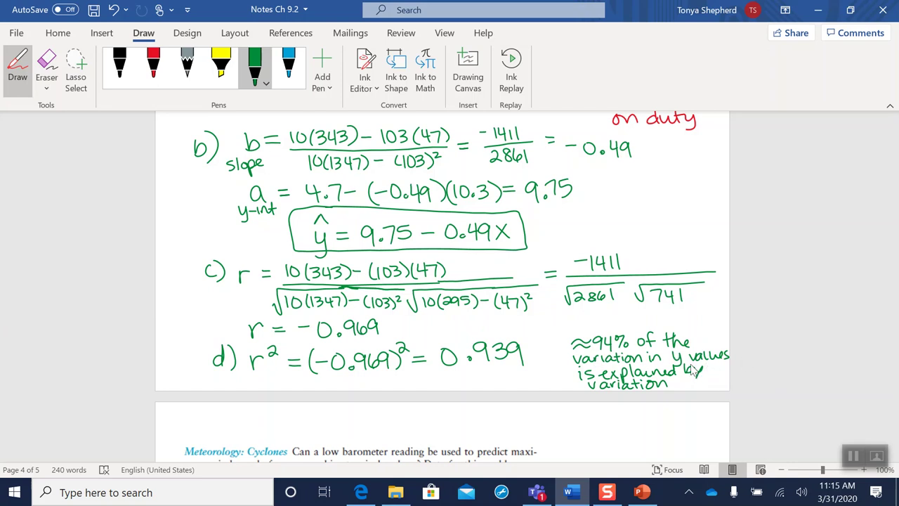
scroll(694, 371, down, 15)
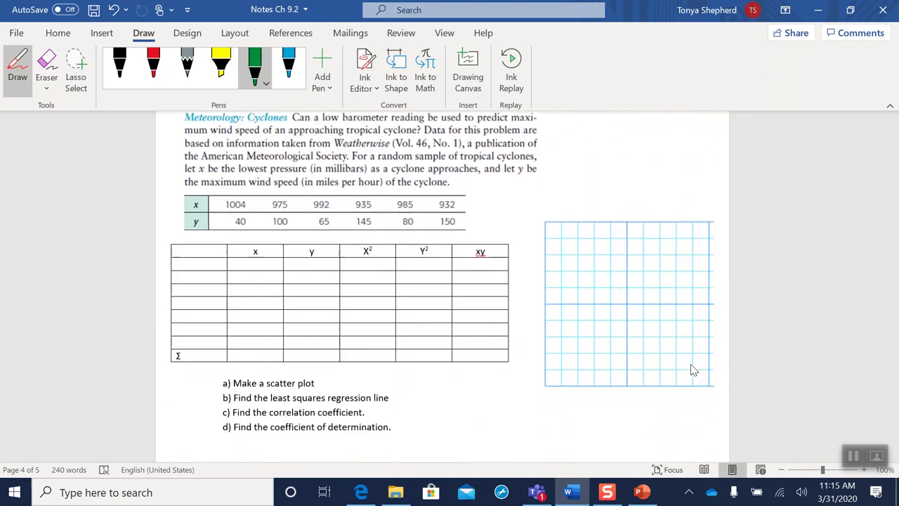
scroll(694, 371, up, 15)
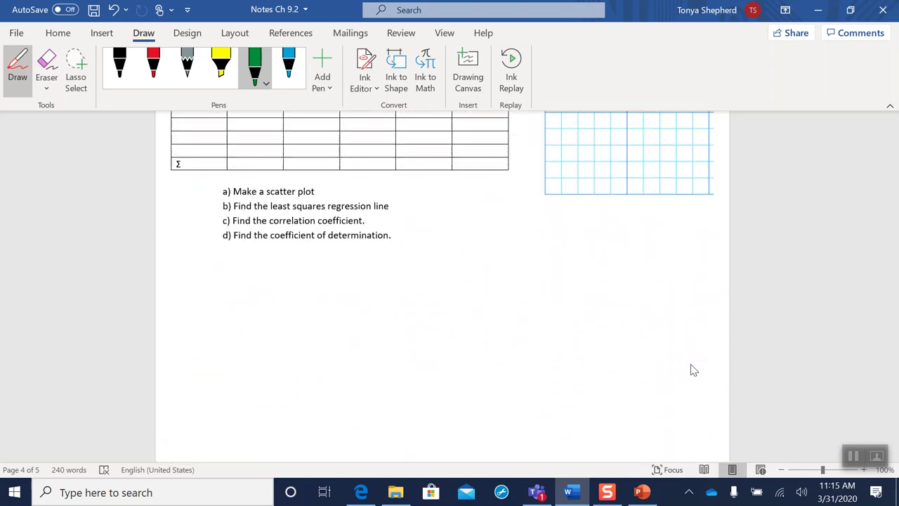